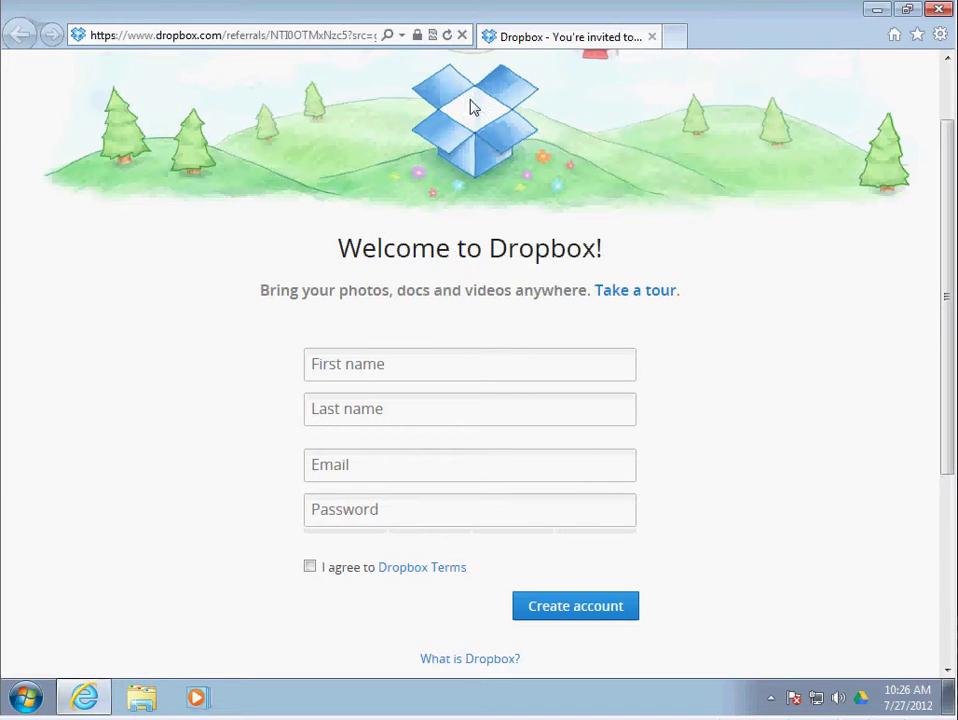
Enter the user's first name, last name and e-mail address in the sign-up form, correcting the e-mail's ending
left_click(428, 370)
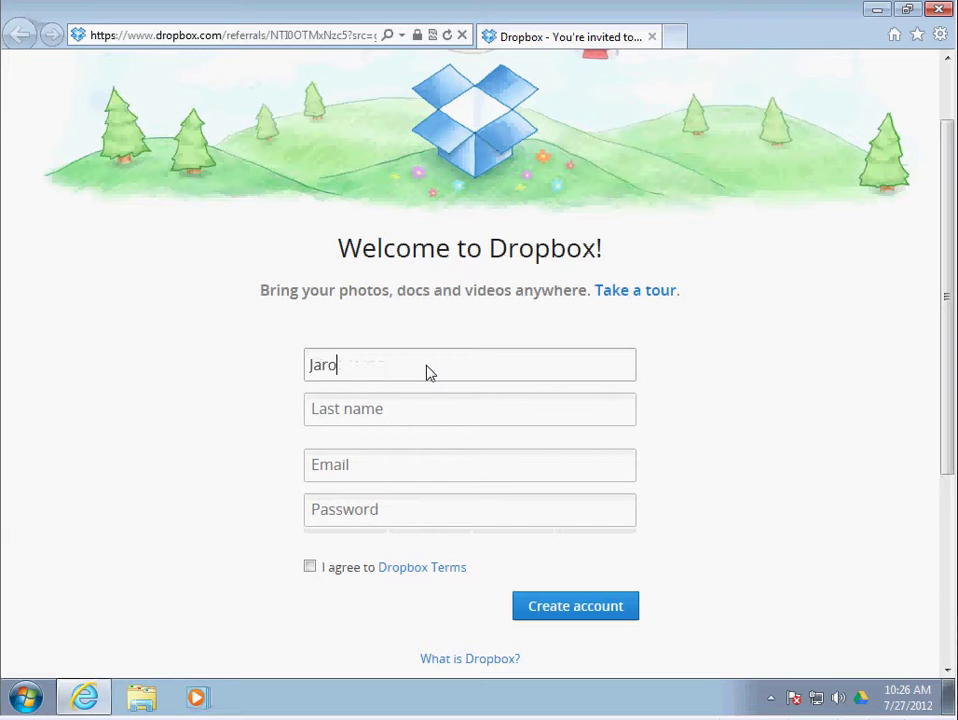
key("Tab")
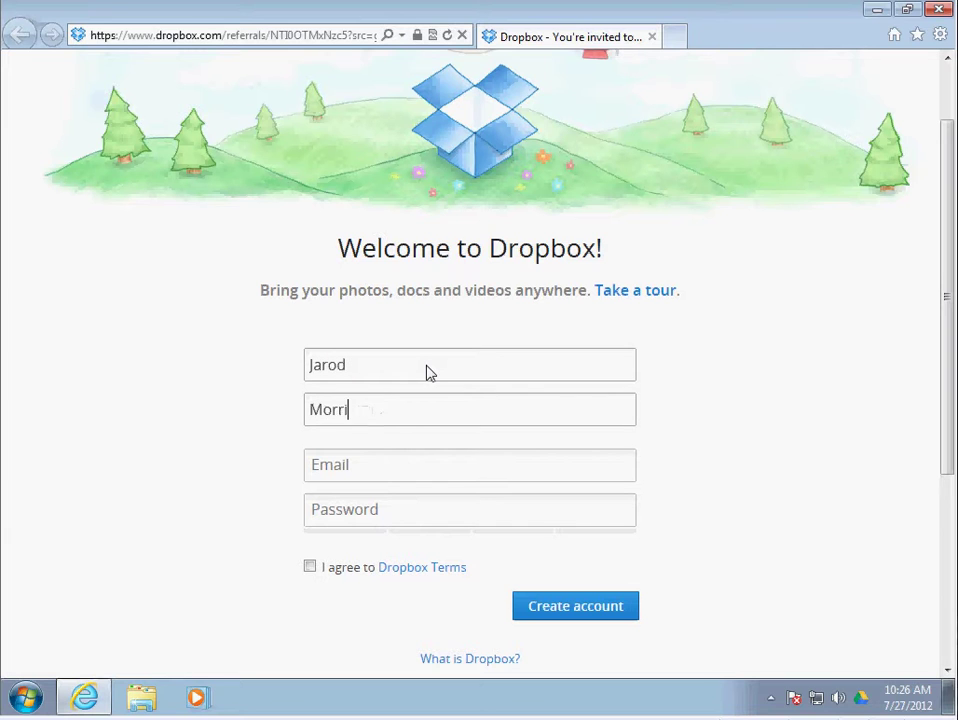
key("Tab")
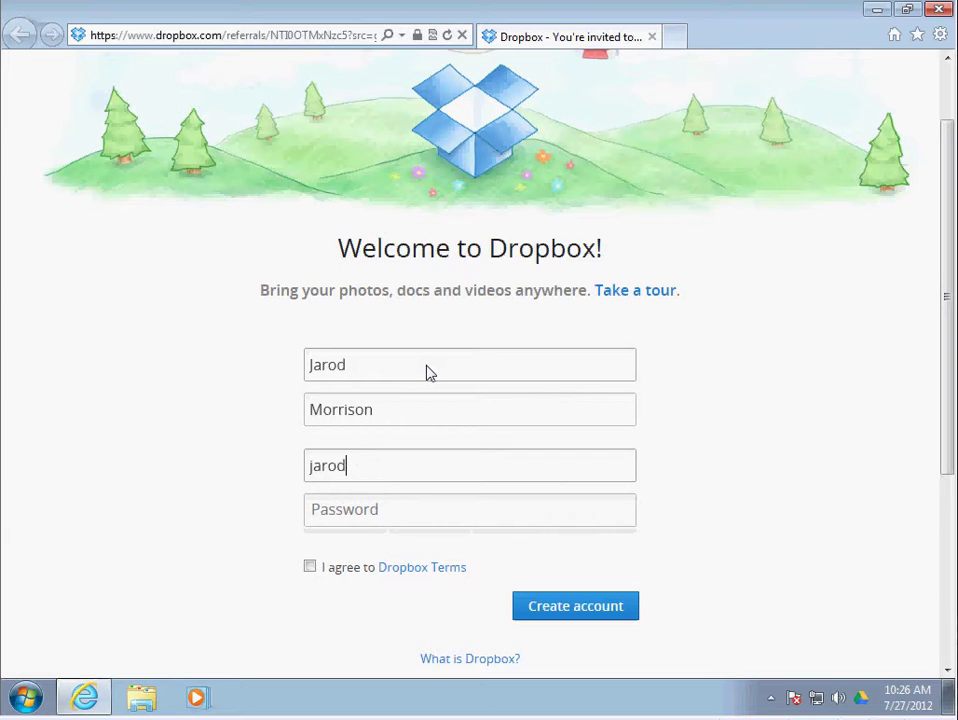
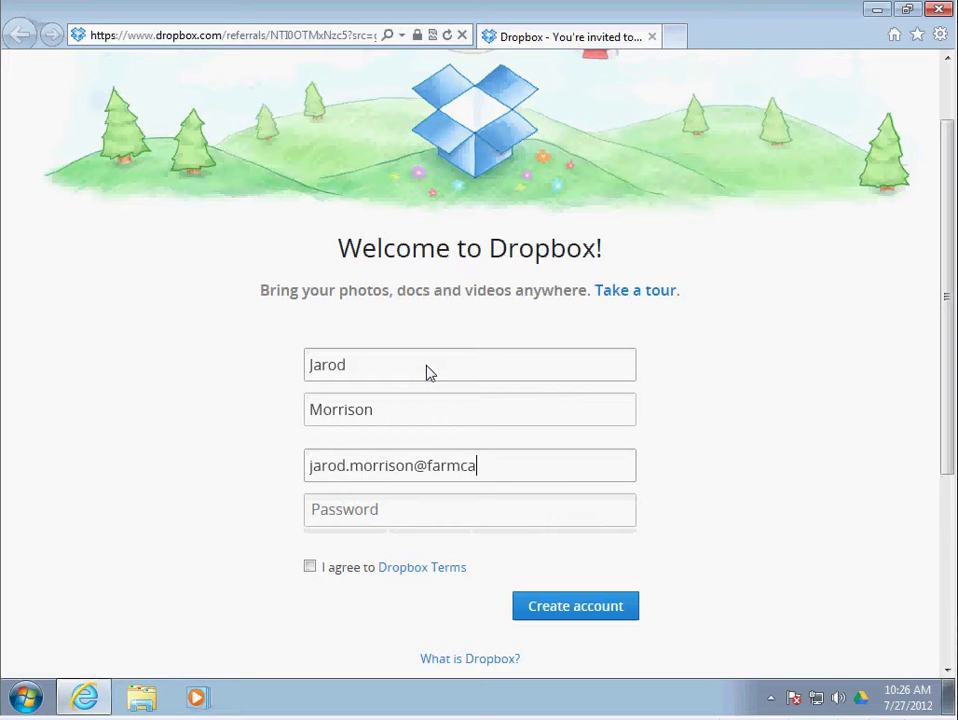
type("g")
key("Tab")
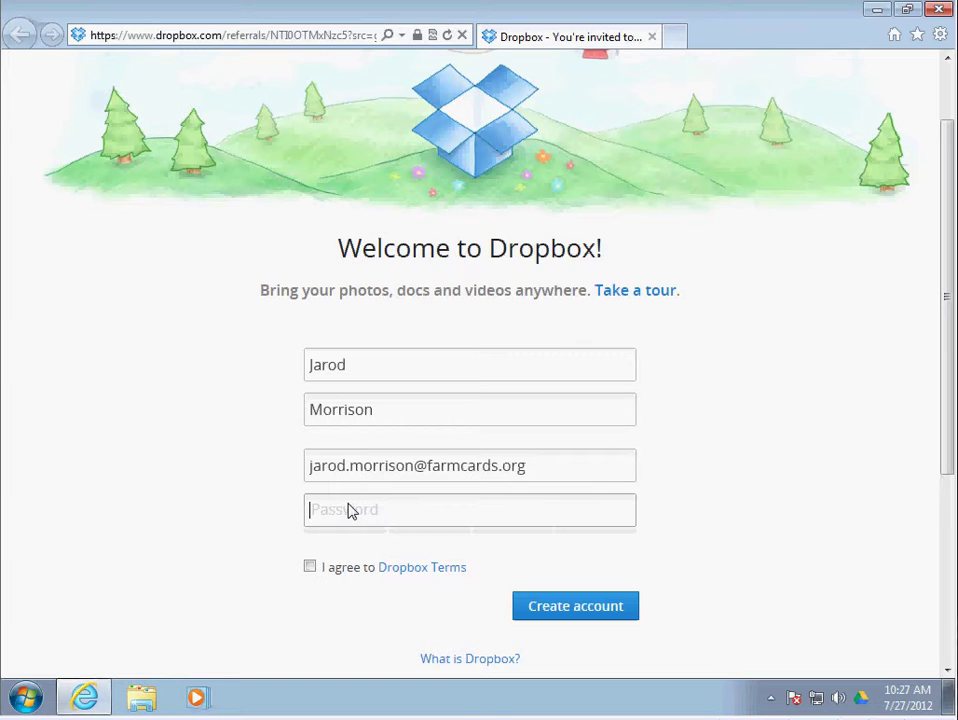
Enter the account password, agree to the Dropbox Terms and create the account
type("*********")
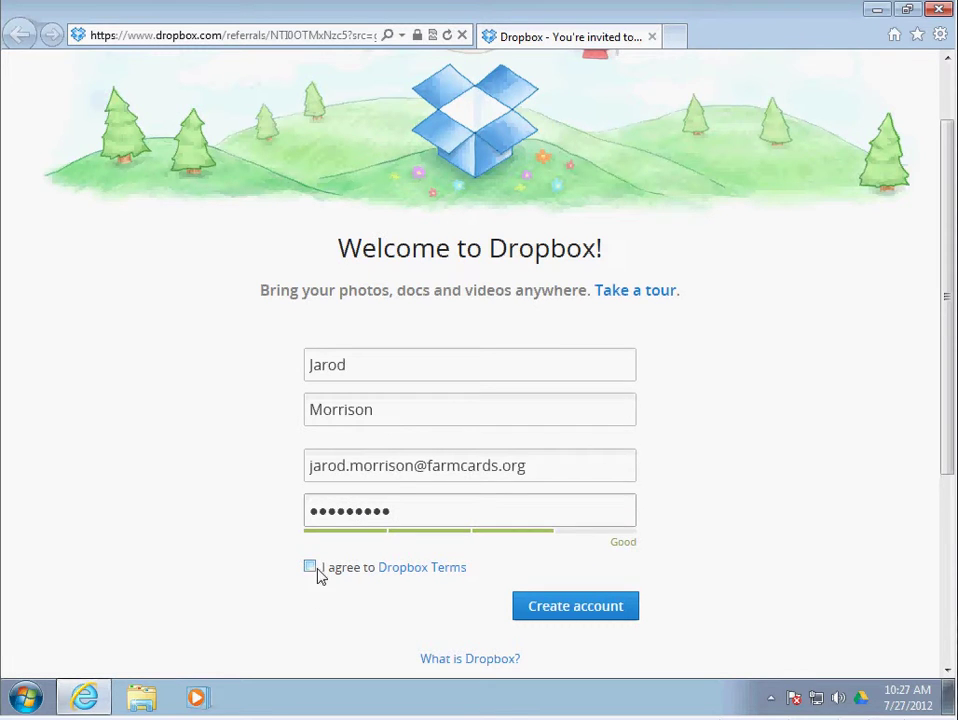
left_click(312, 567)
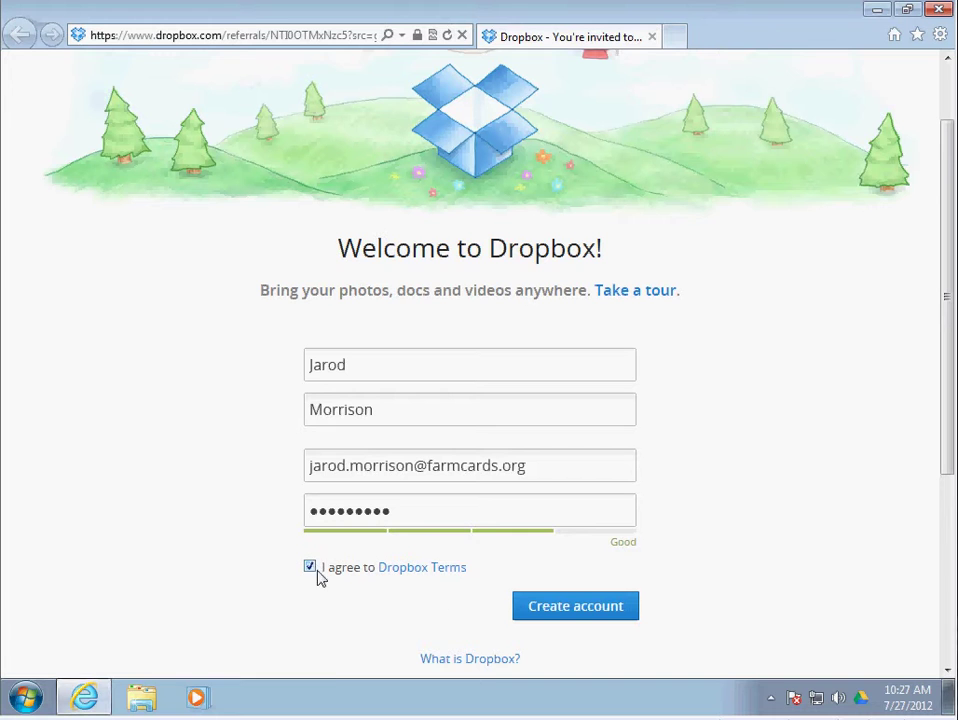
left_click(549, 614)
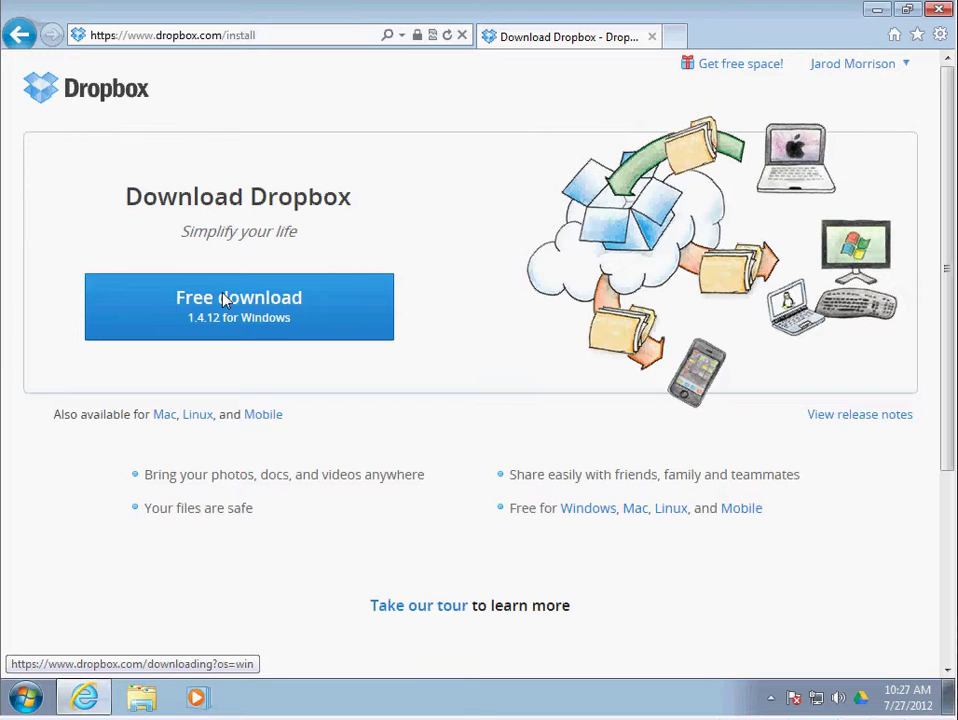
Download the free Dropbox 1.4.12 Windows installer and run it
left_click(222, 300)
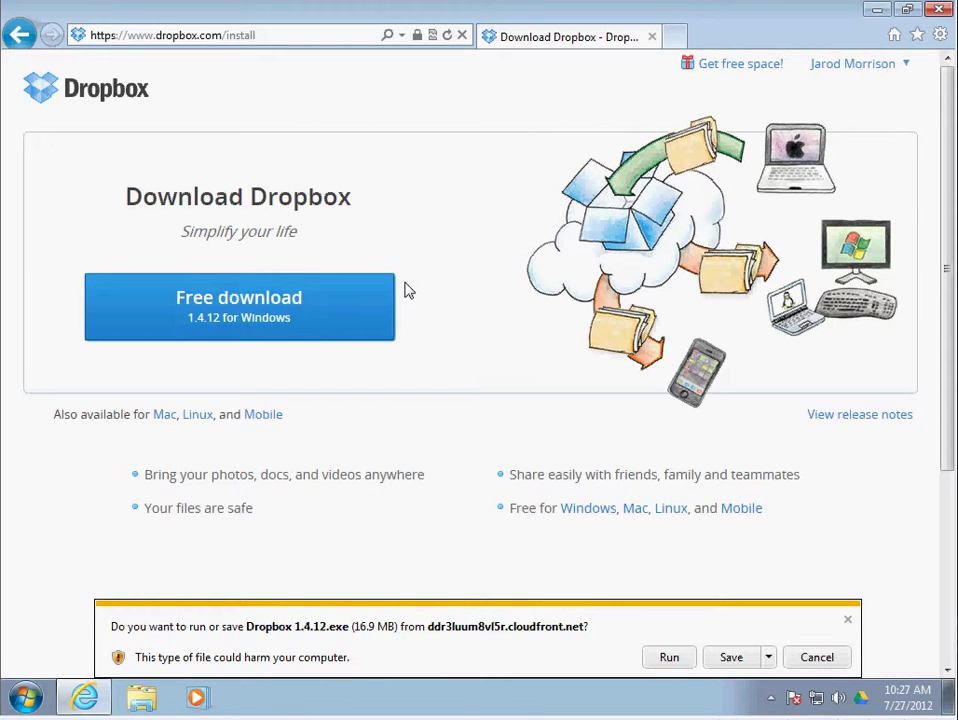
left_click(214, 300)
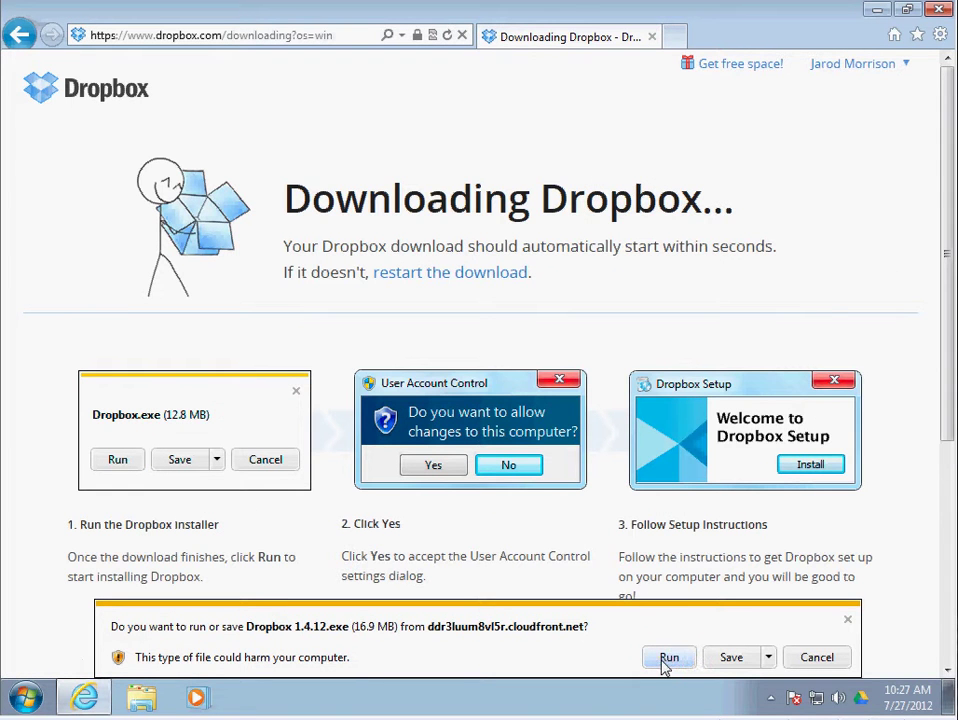
left_click(666, 660)
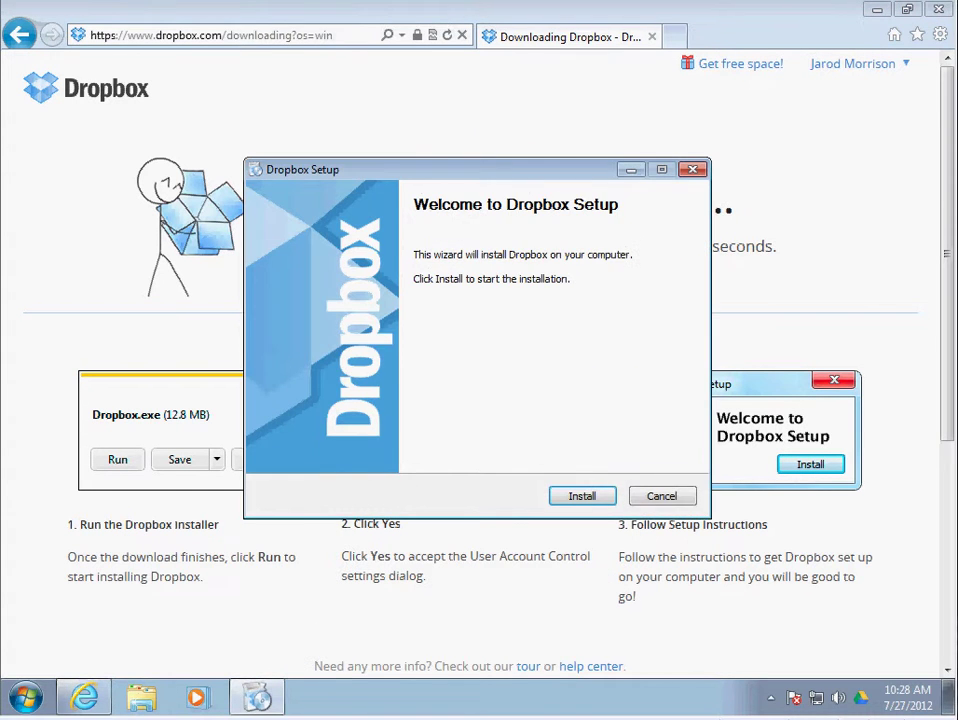
Install Dropbox from the Setup welcome screen
left_click(574, 500)
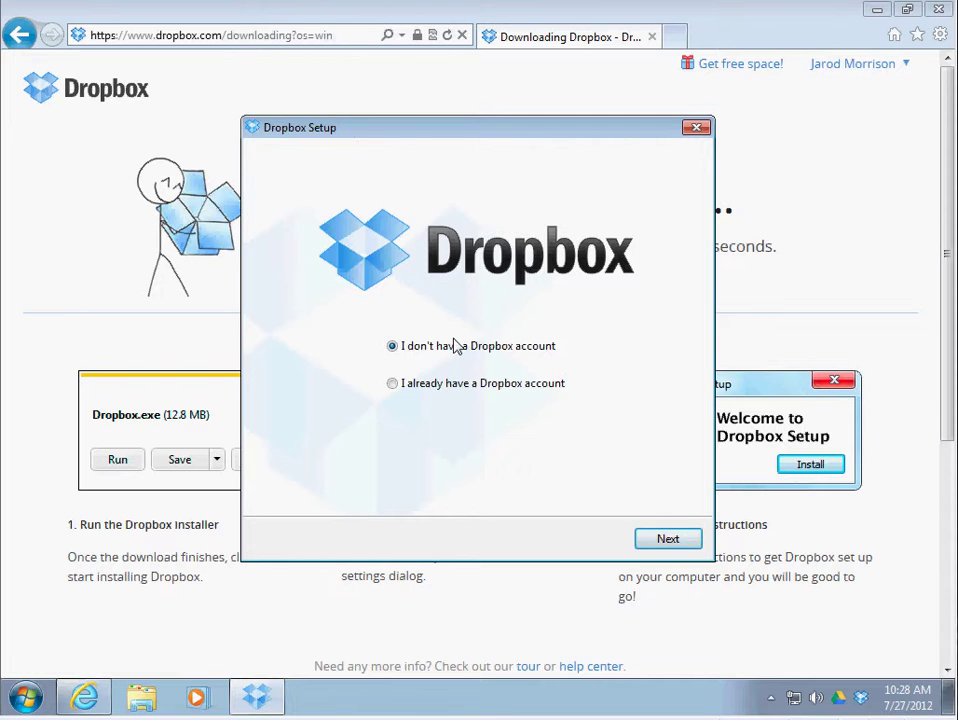
Choose 'I already have a Dropbox account' and sign in with the account's e-mail and password
left_click(394, 389)
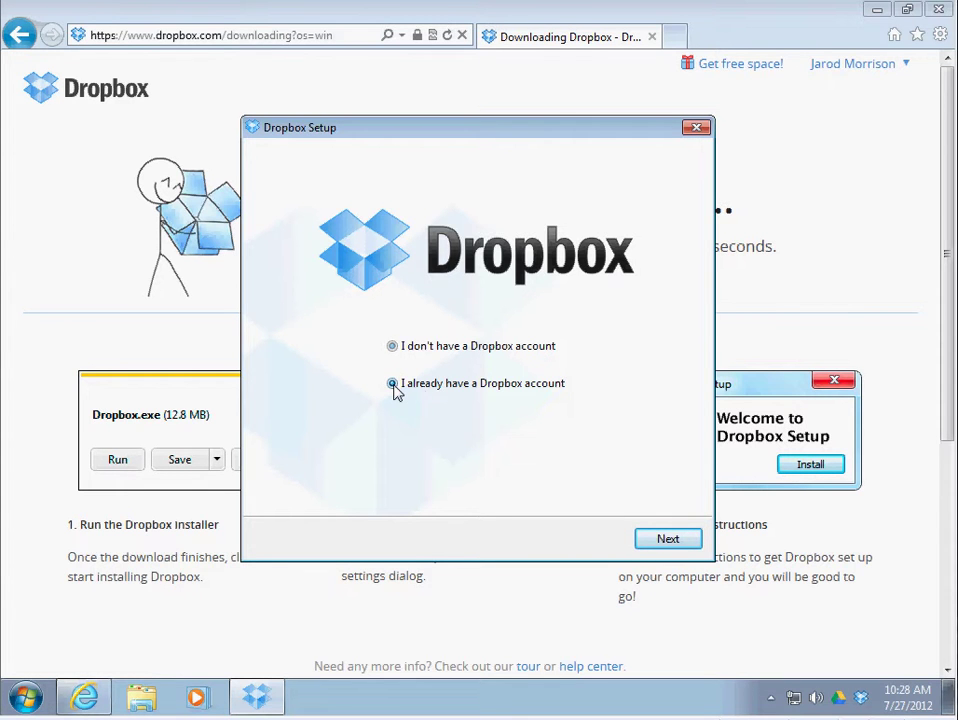
left_click(664, 539)
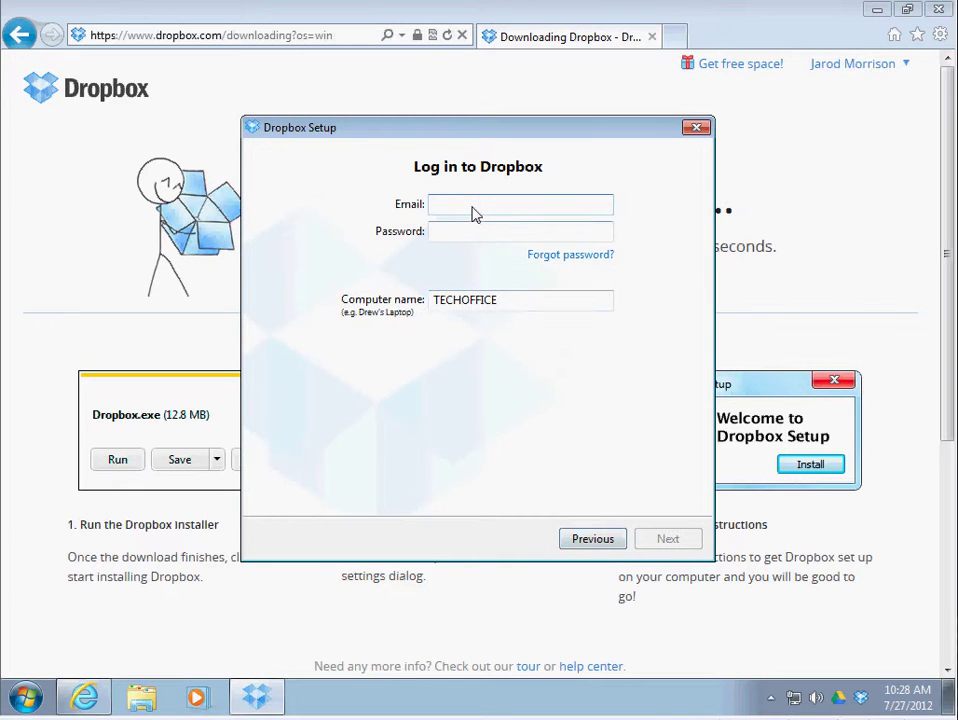
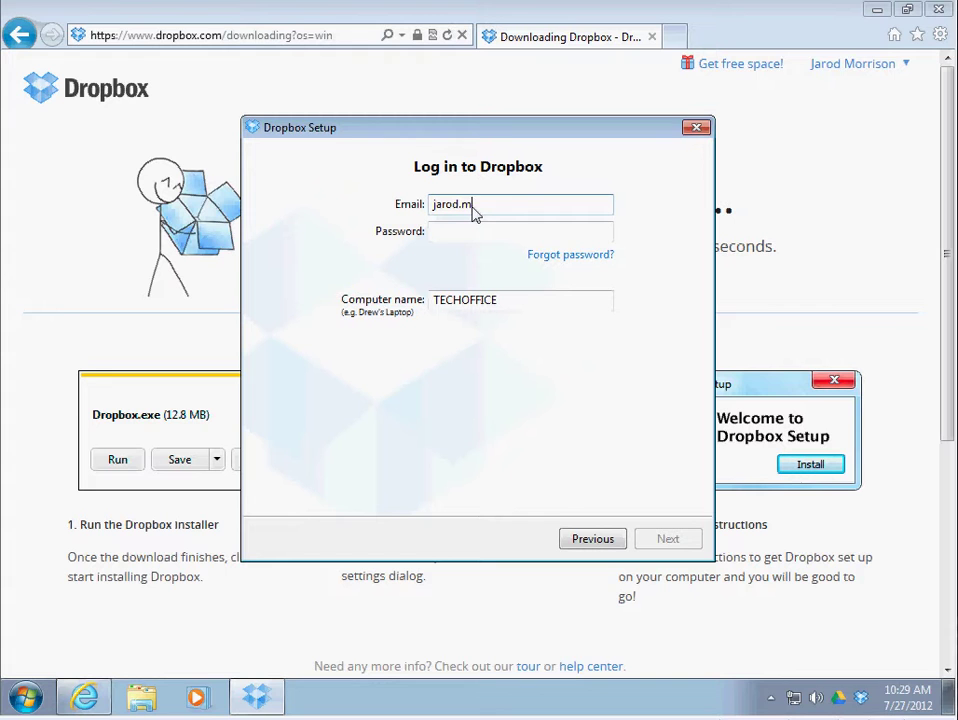
key("Tab")
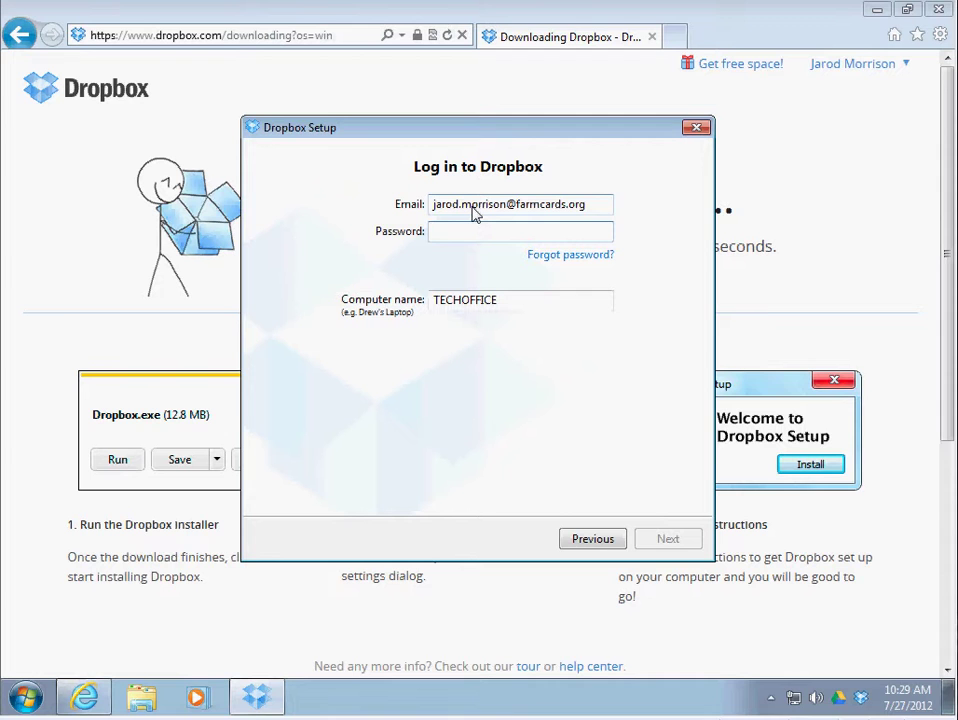
type("••••••••••")
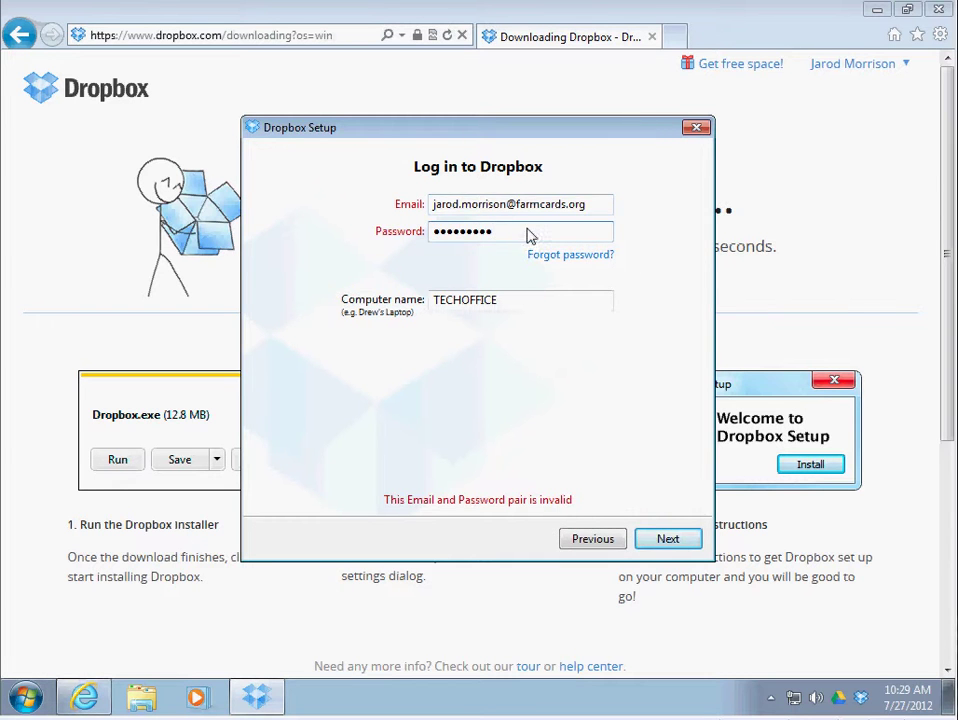
key("ctrl+a")
type("••••••••••")
key("Return")
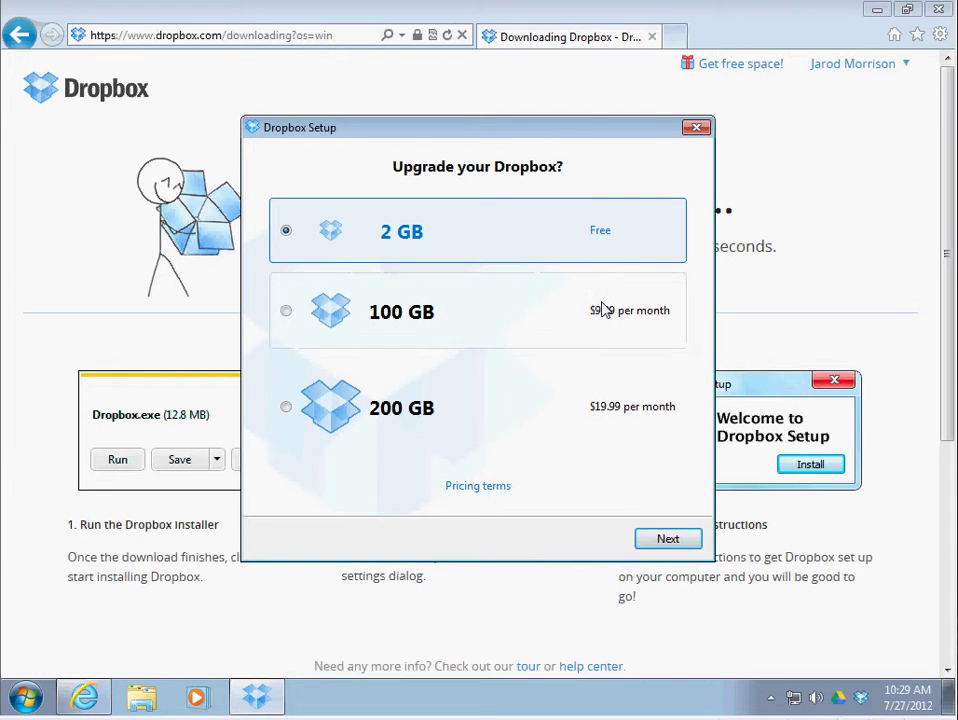
Keep the free 2 GB plan, use the typical setup, step through the tour and finish
left_click(666, 539)
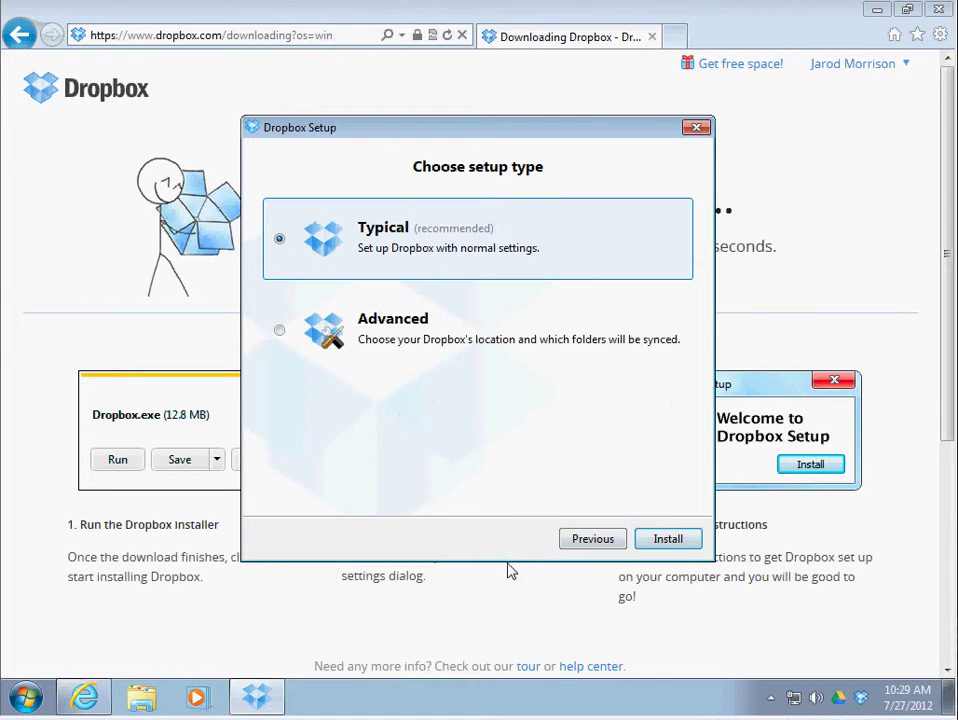
left_click(686, 543)
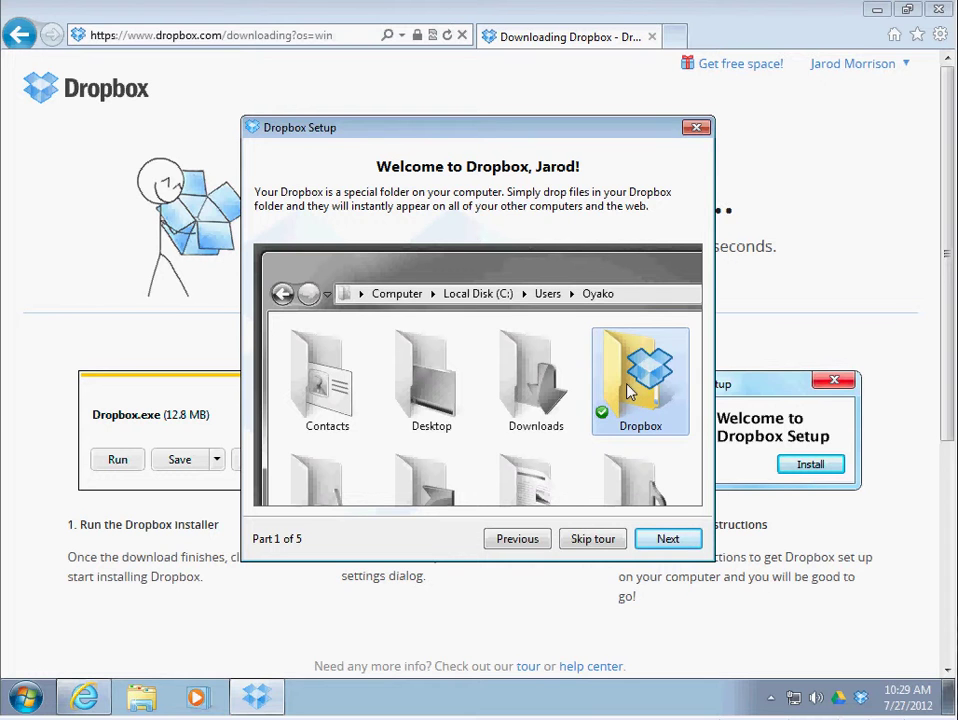
left_click(667, 539)
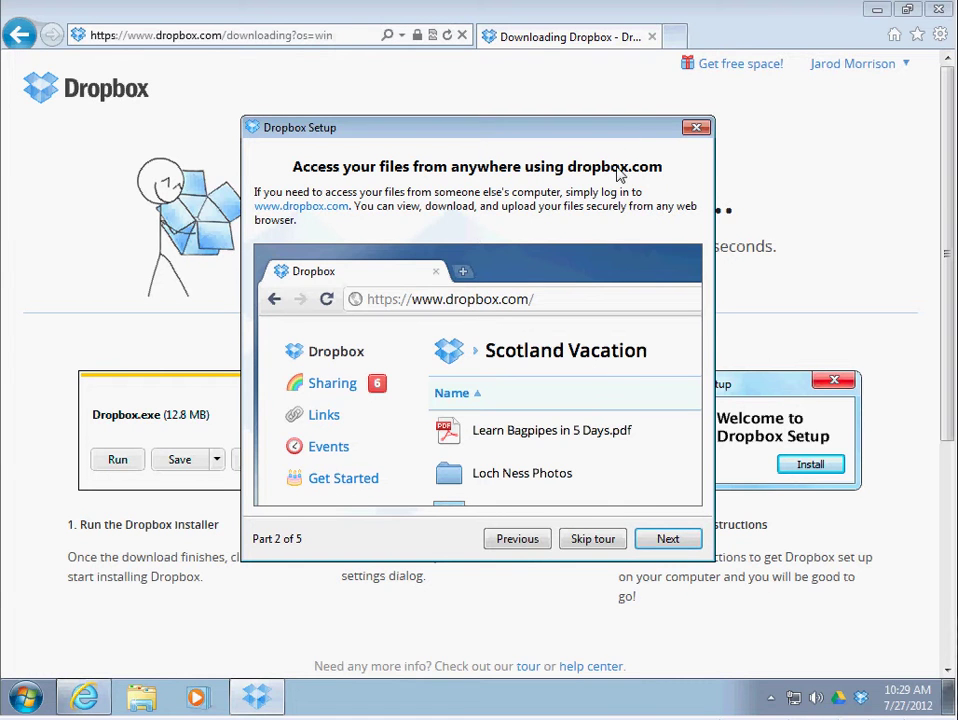
left_click(662, 540)
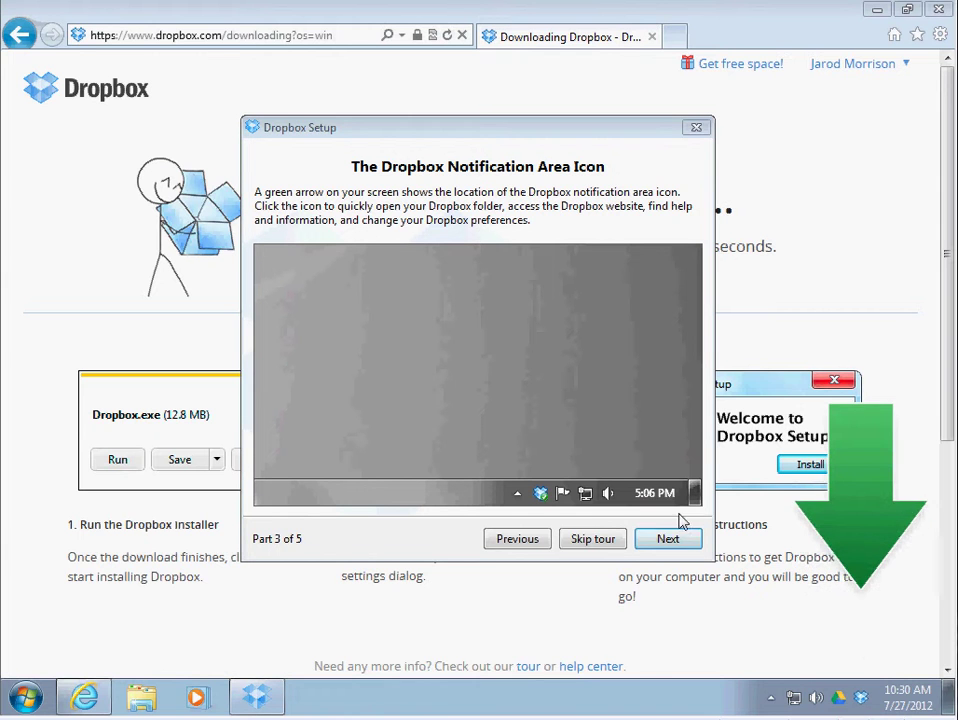
left_click(669, 540)
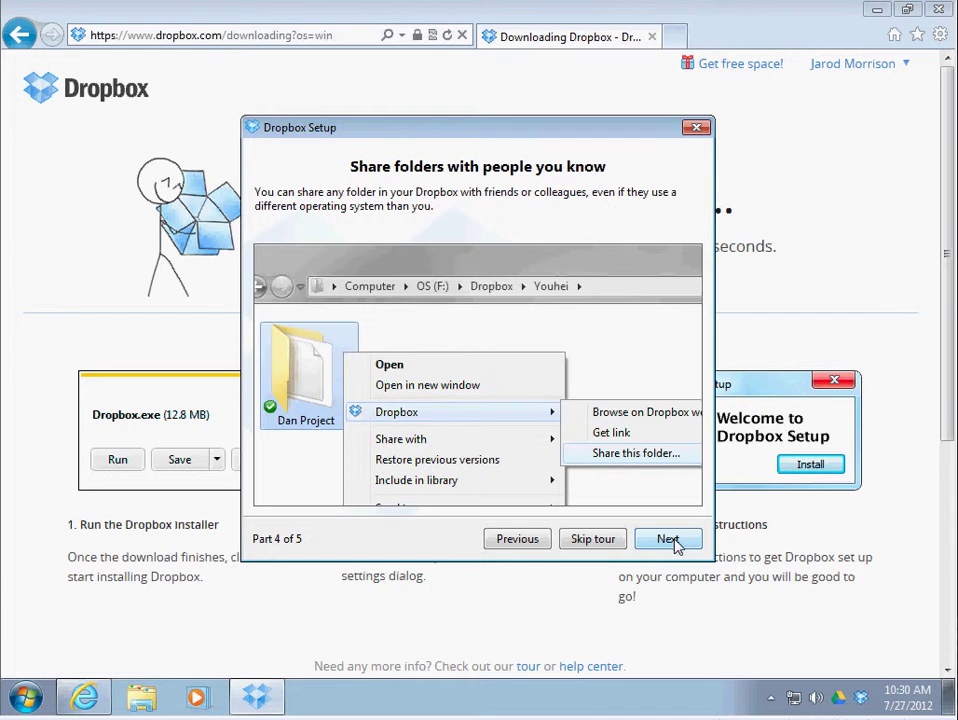
left_click(668, 539)
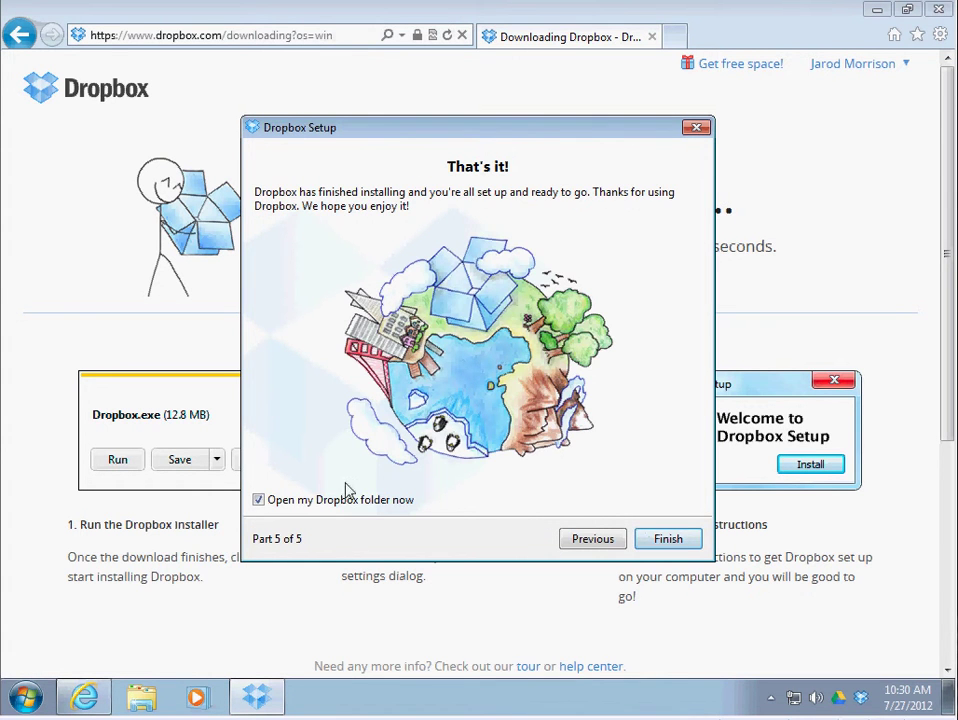
left_click(658, 540)
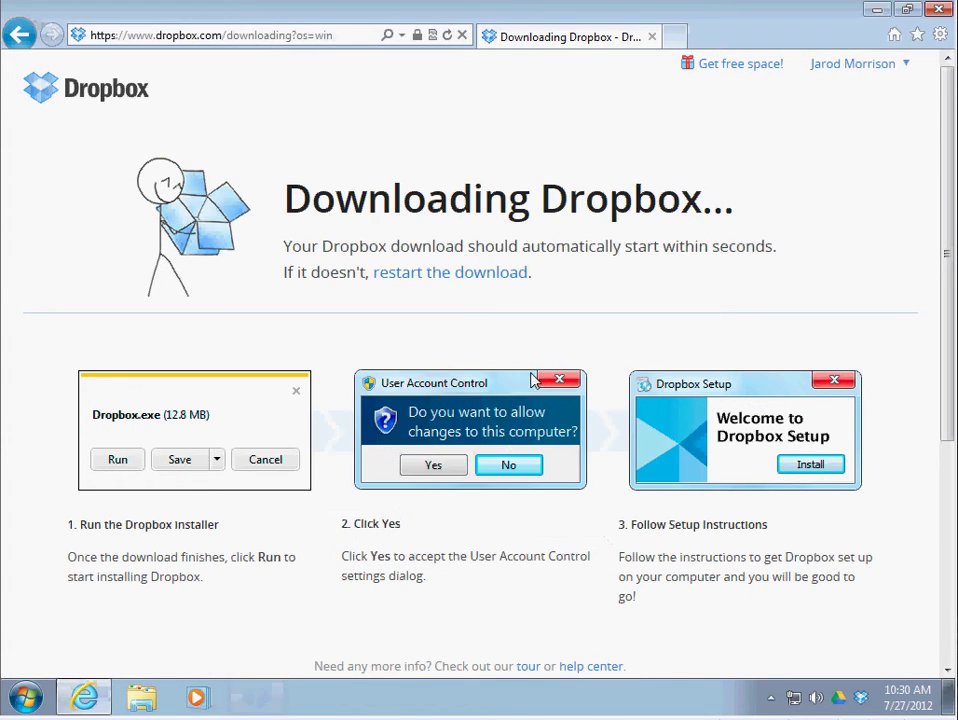
Close the browser and auto-opened folder, then open the Dropbox favorite in a new Explorer window
left_click(944, 13)
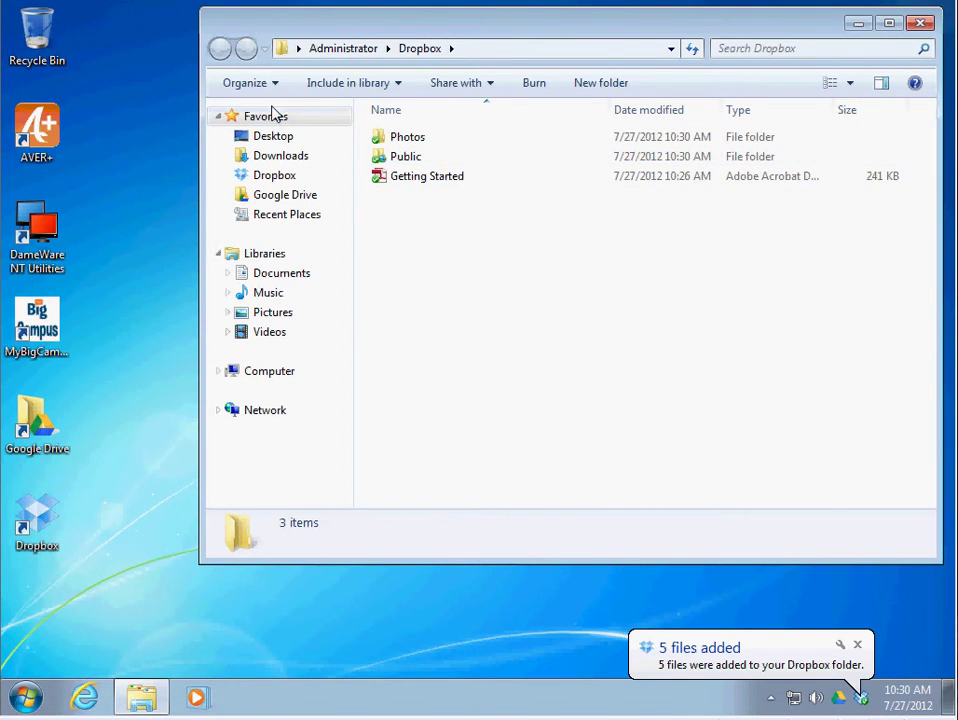
left_click(920, 22)
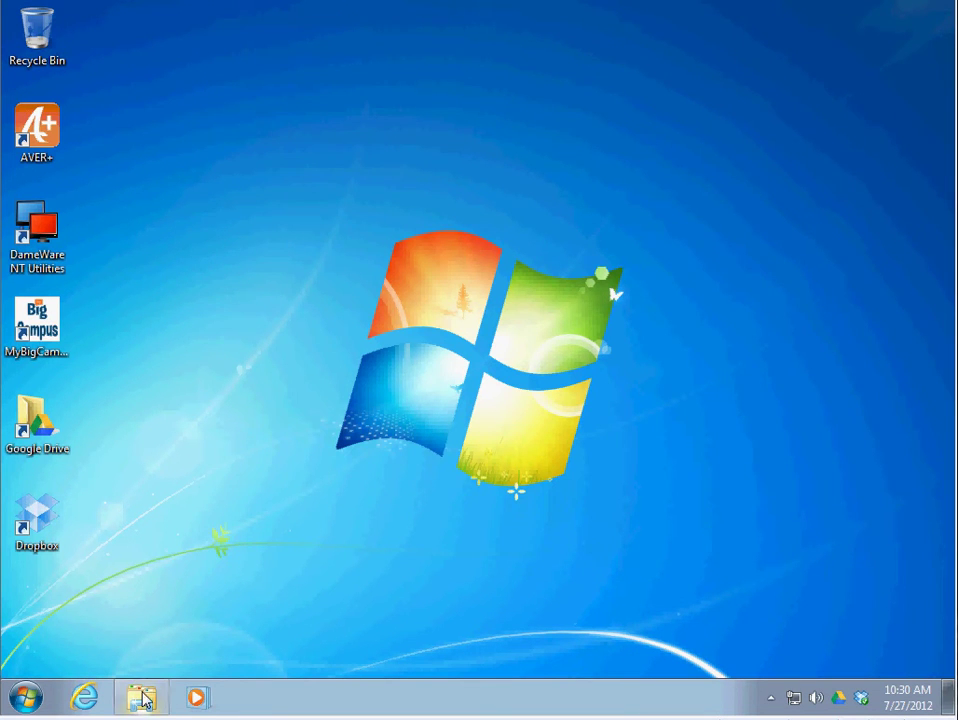
left_click(141, 699)
left_click(270, 180)
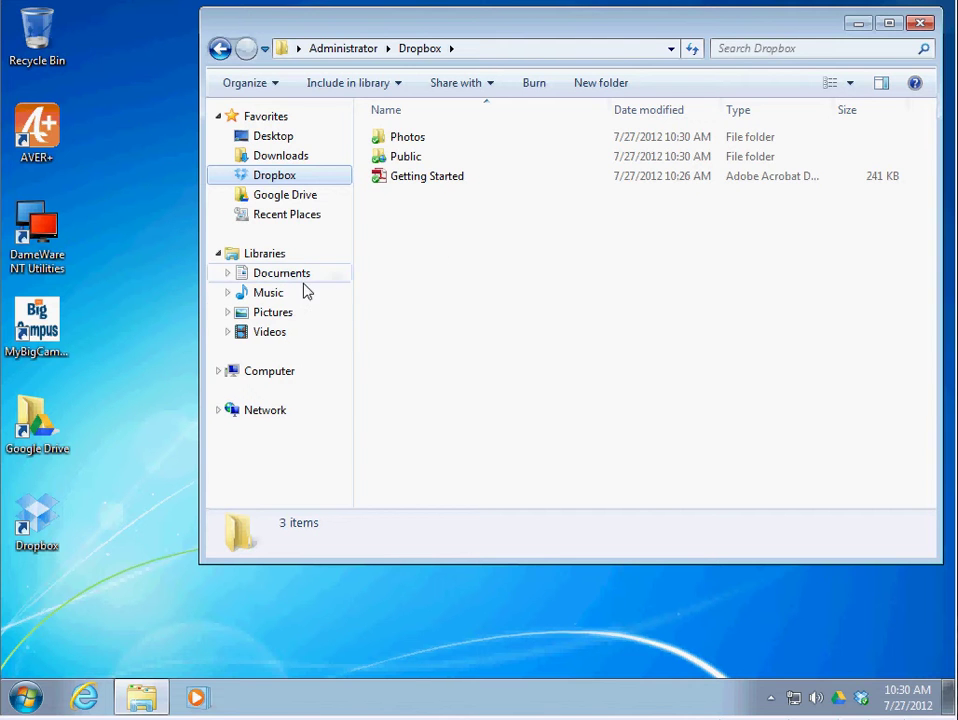
Drag the Kalimba song from Music > Sample Music onto the desktop
left_click(248, 294)
double_click(390, 195)
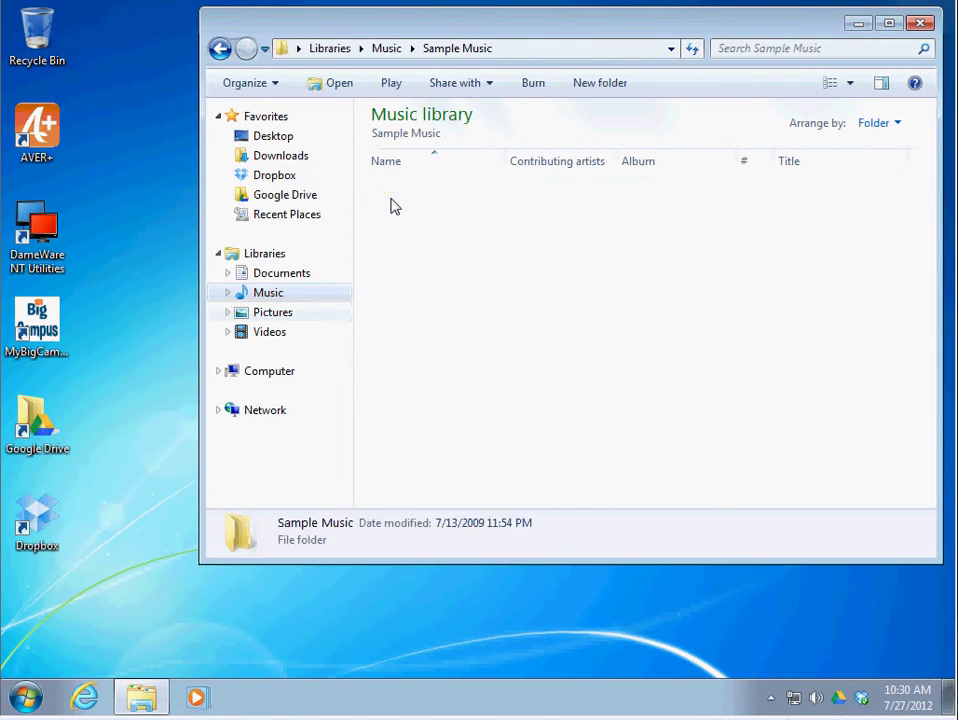
left_click_drag(400, 190, 60, 620)
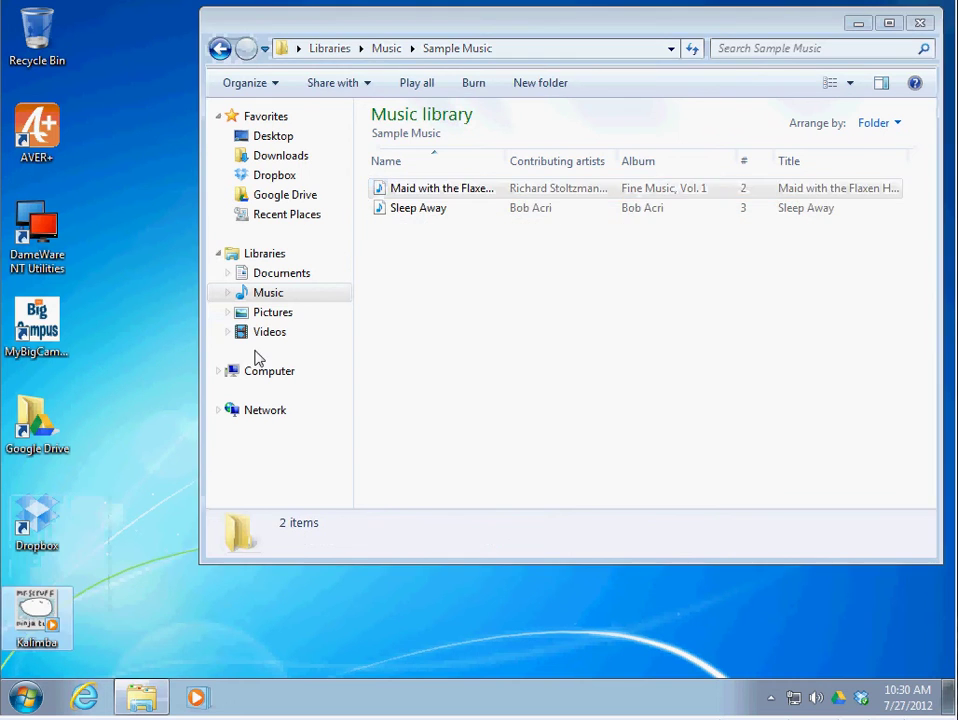
Drag the Chrysanthemum and Hydrangeas pictures from Pictures > Sample Pictures onto the desktop
left_click(272, 313)
double_click(424, 212)
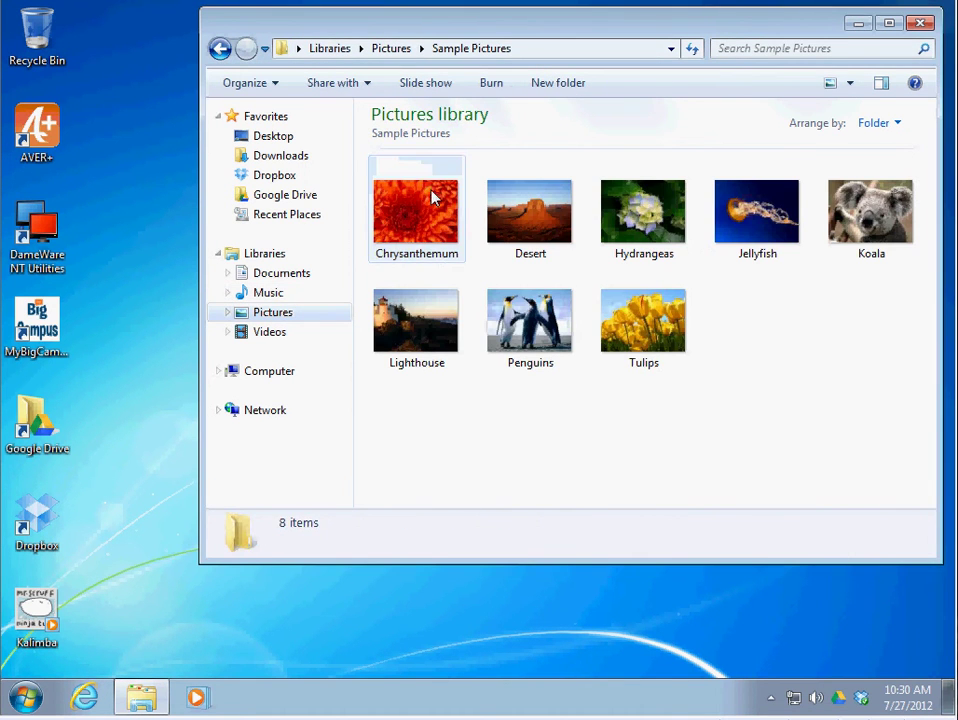
left_click_drag(434, 195, 112, 630)
left_click_drag(183, 527, 108, 425)
Check the Videos > Sample Videos folder, then close the Explorer window
left_click(257, 334)
double_click(423, 222)
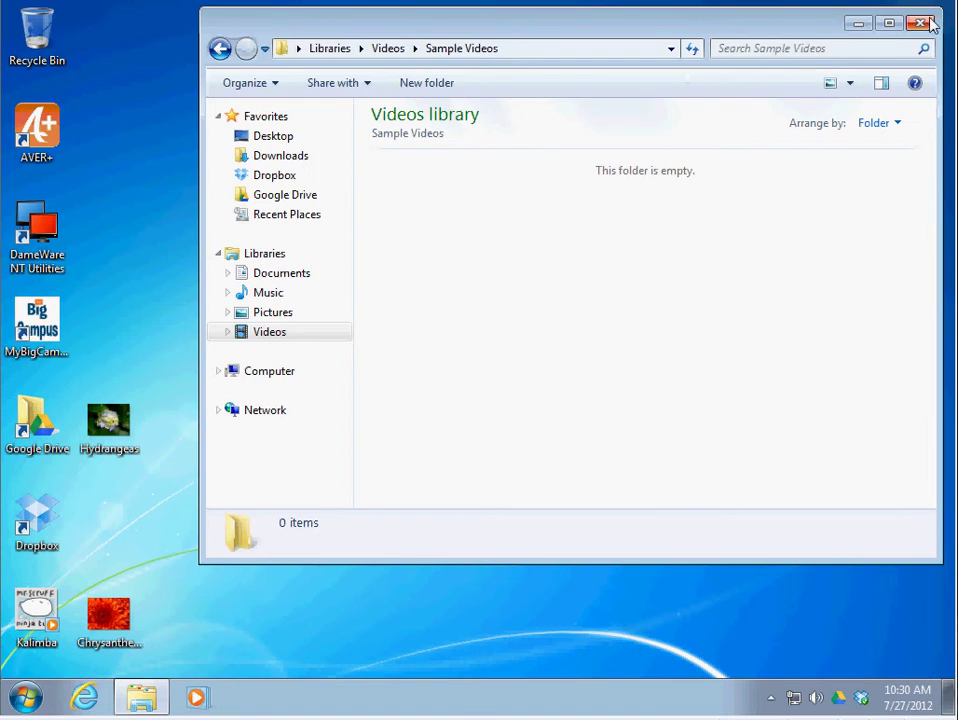
left_click(858, 22)
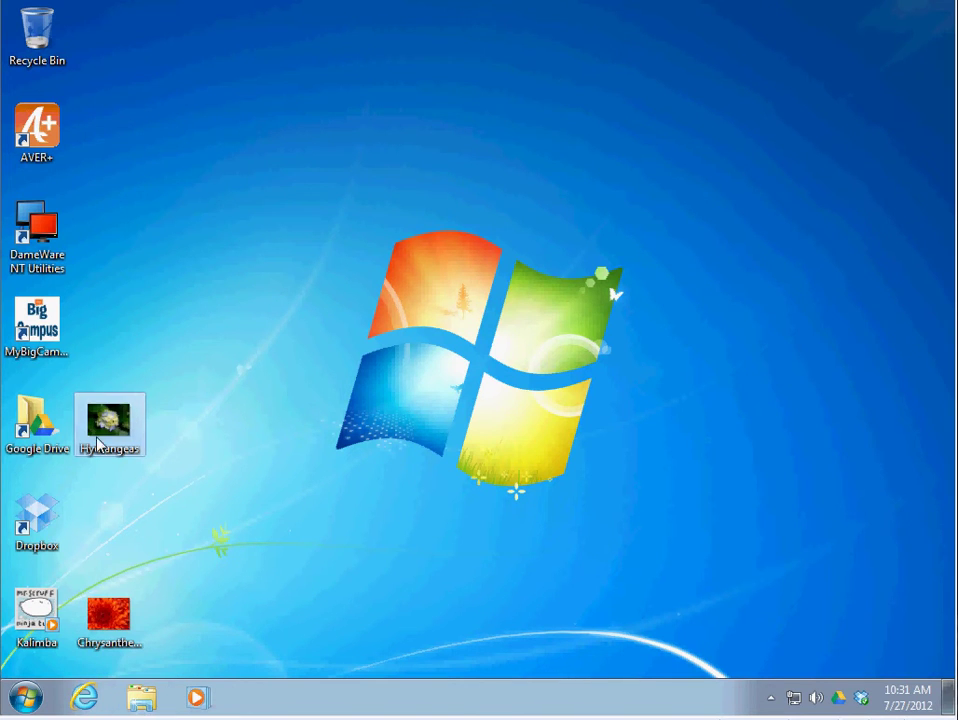
Drag Hydrangeas, Chrysanthemum and Kalimba from the desktop into Explorer's Dropbox folder
left_click(142, 700)
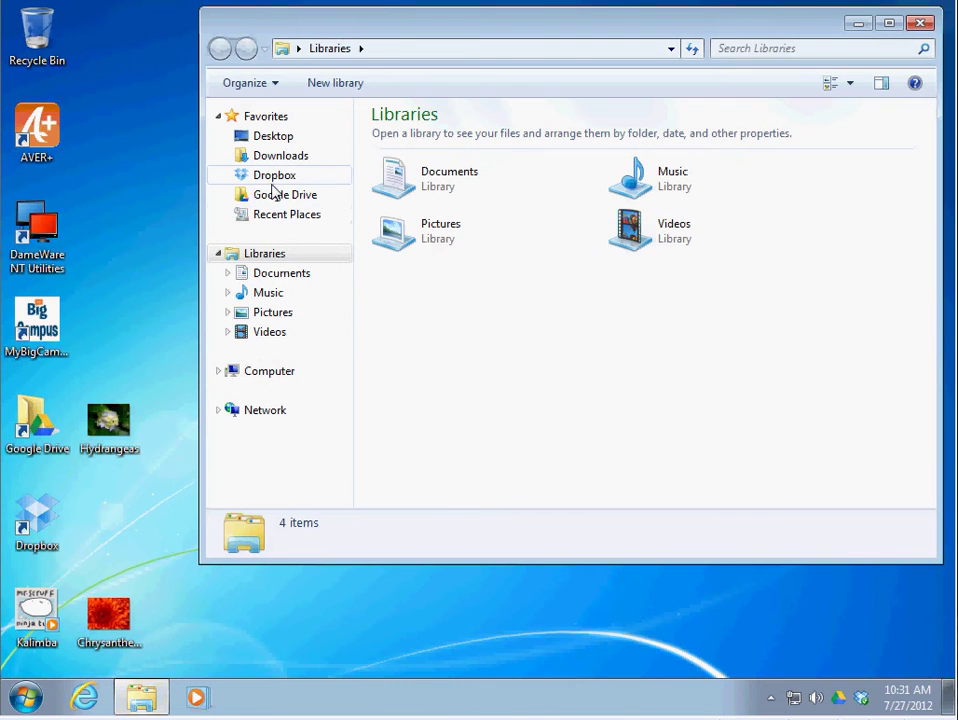
left_click(262, 177)
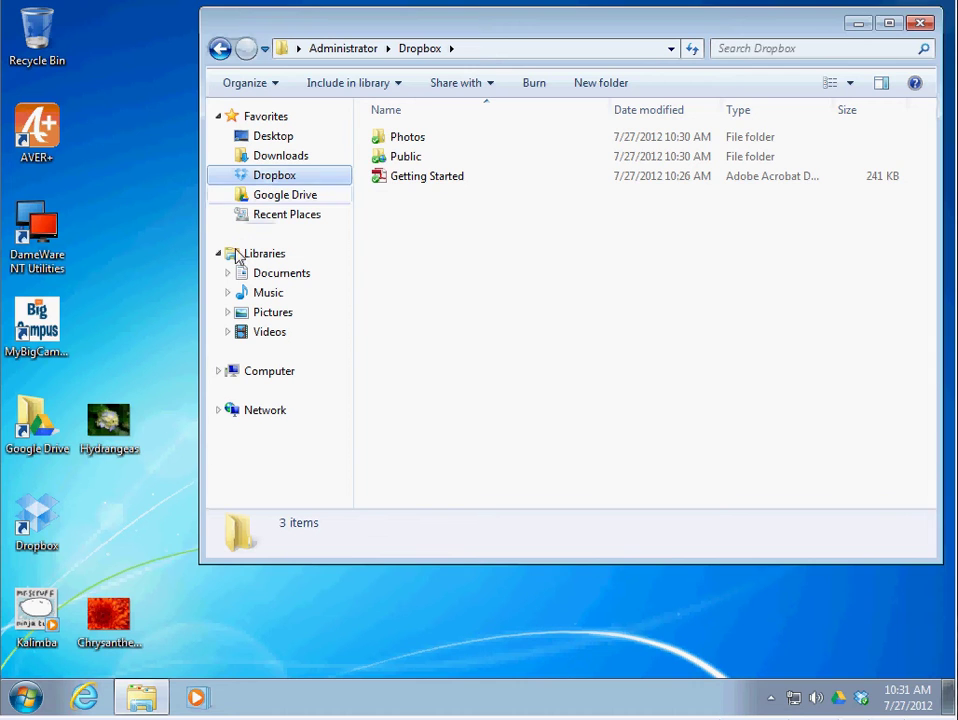
left_click_drag(103, 428, 481, 289)
left_click_drag(122, 624, 546, 318)
left_click_drag(36, 612, 434, 295)
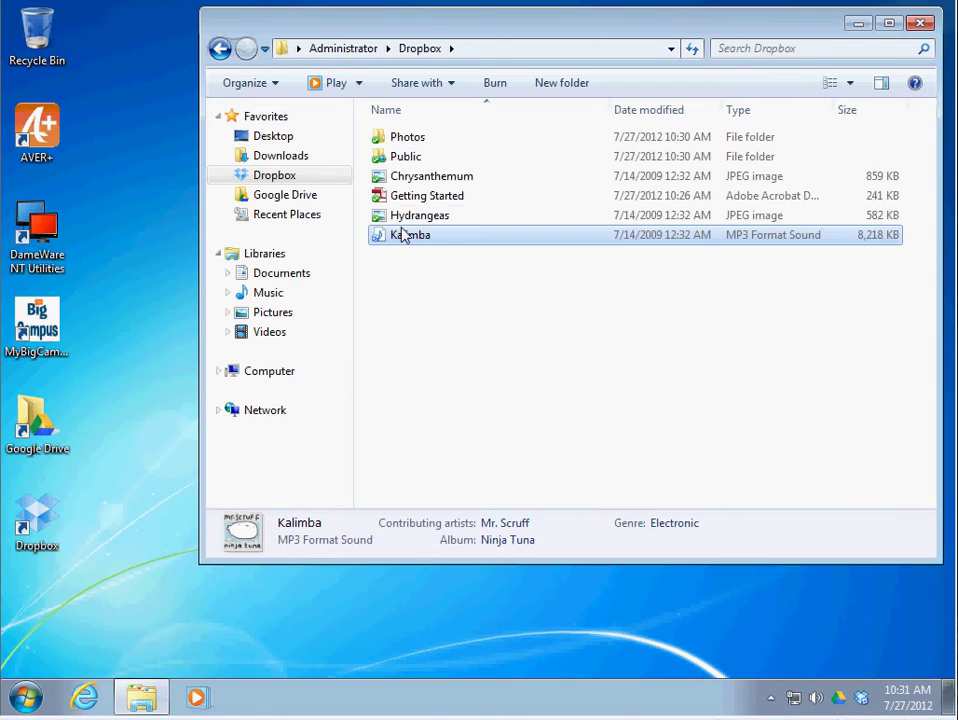
Open Internet Explorer and go to dropbox.com
left_click(88, 697)
left_click(321, 41)
type("d")
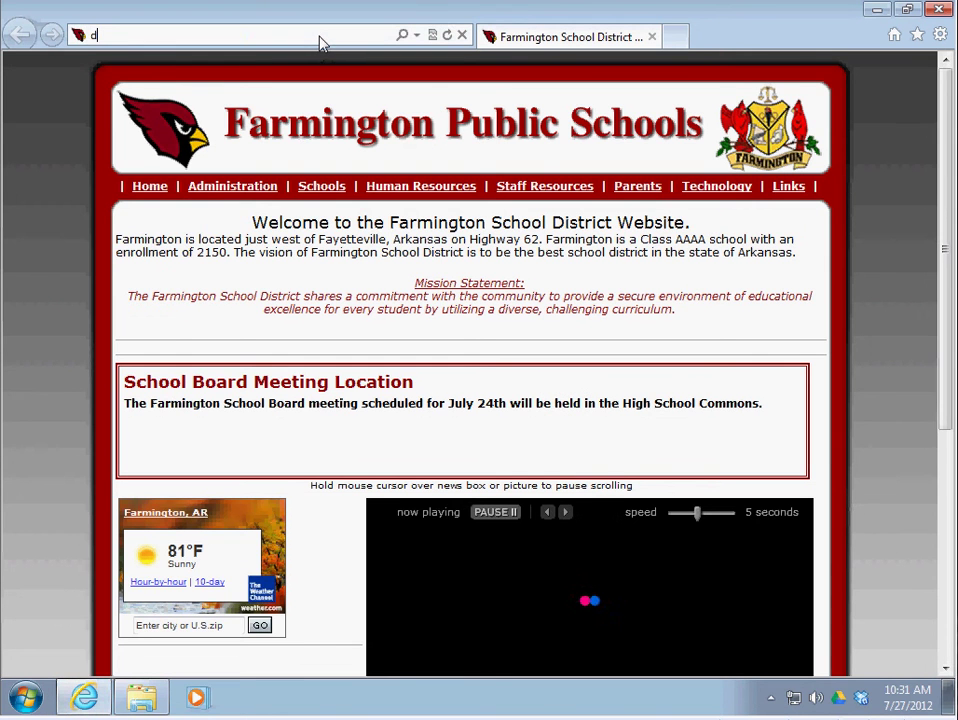
type("oop")
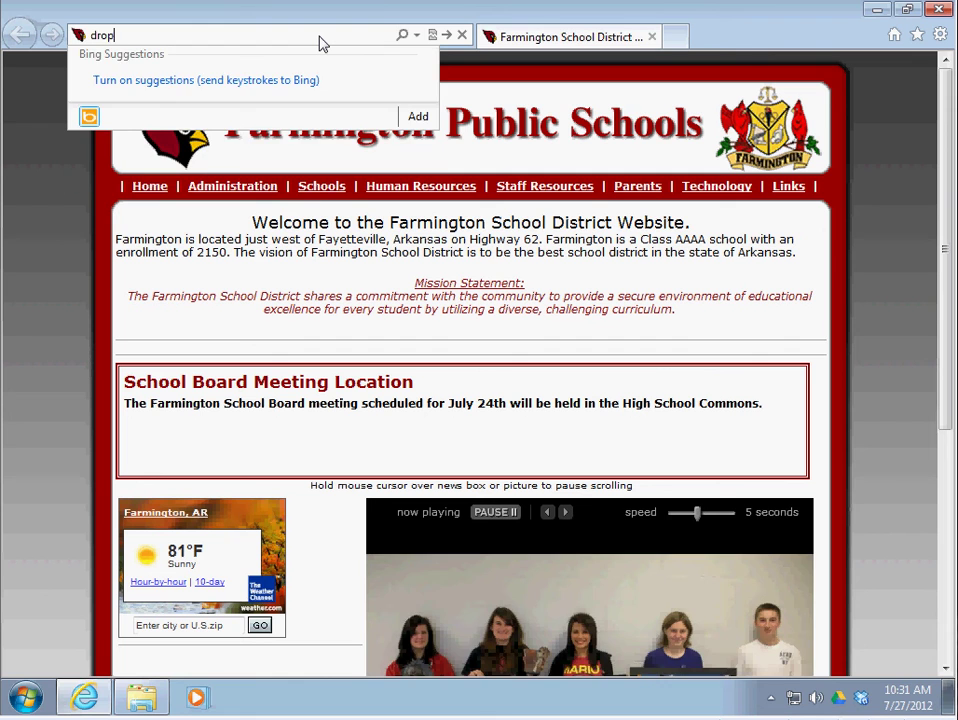
type("box.com")
key("Return")
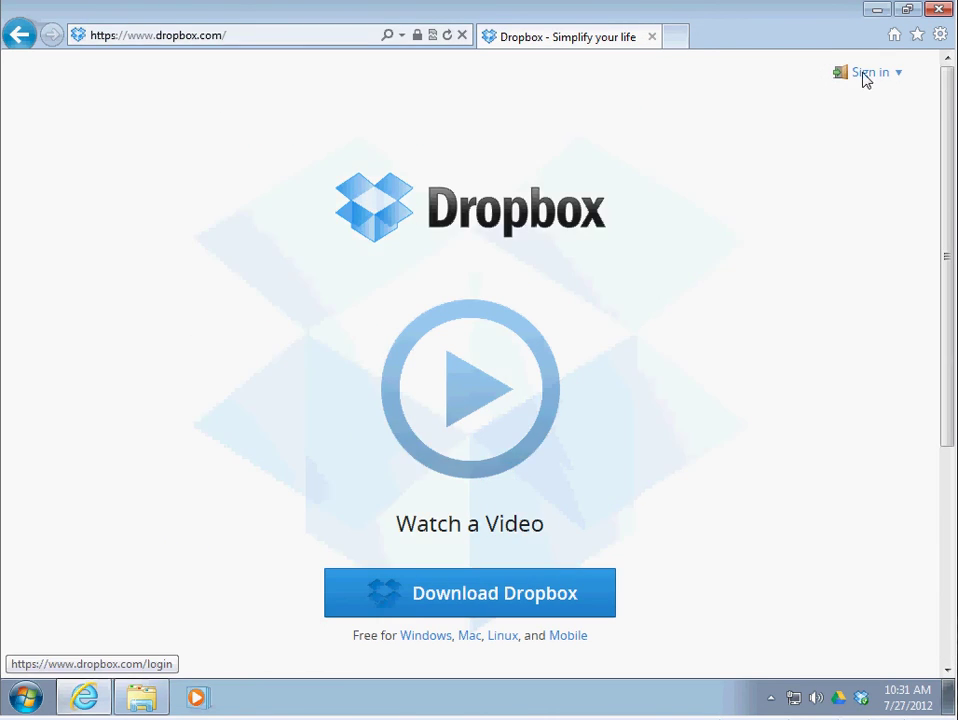
Sign in to Dropbox with the account's e-mail and password
left_click(864, 78)
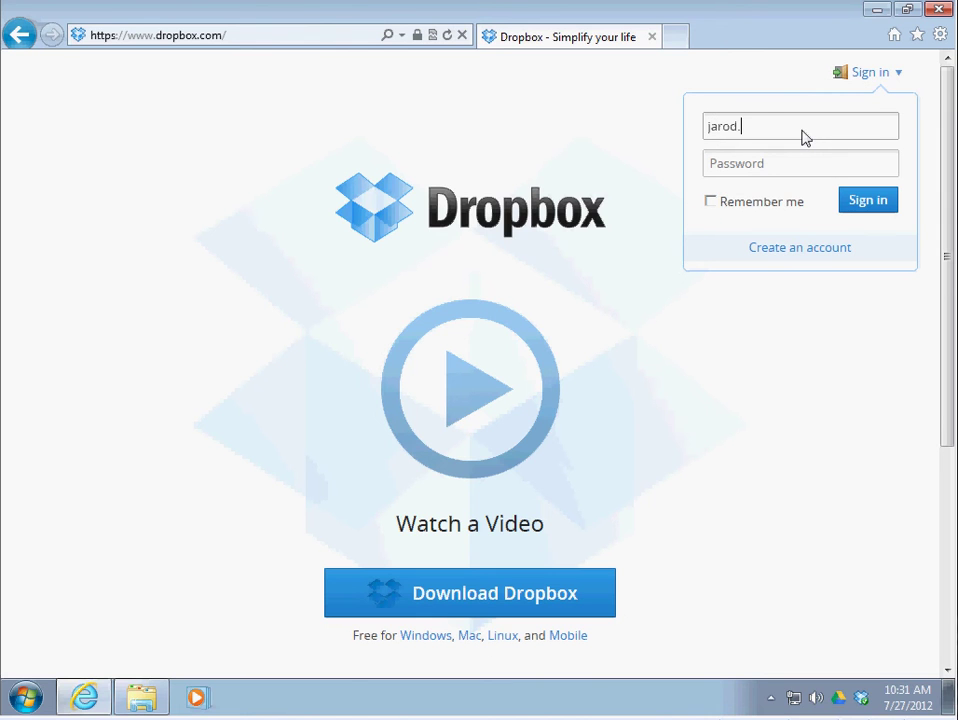
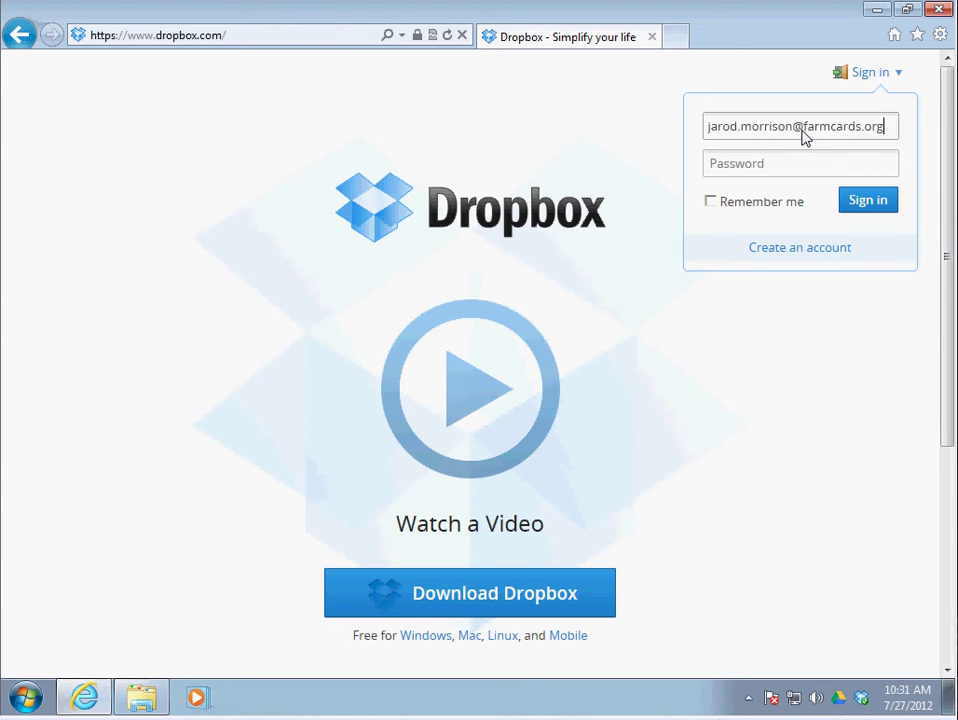
key("Tab")
type("••••")
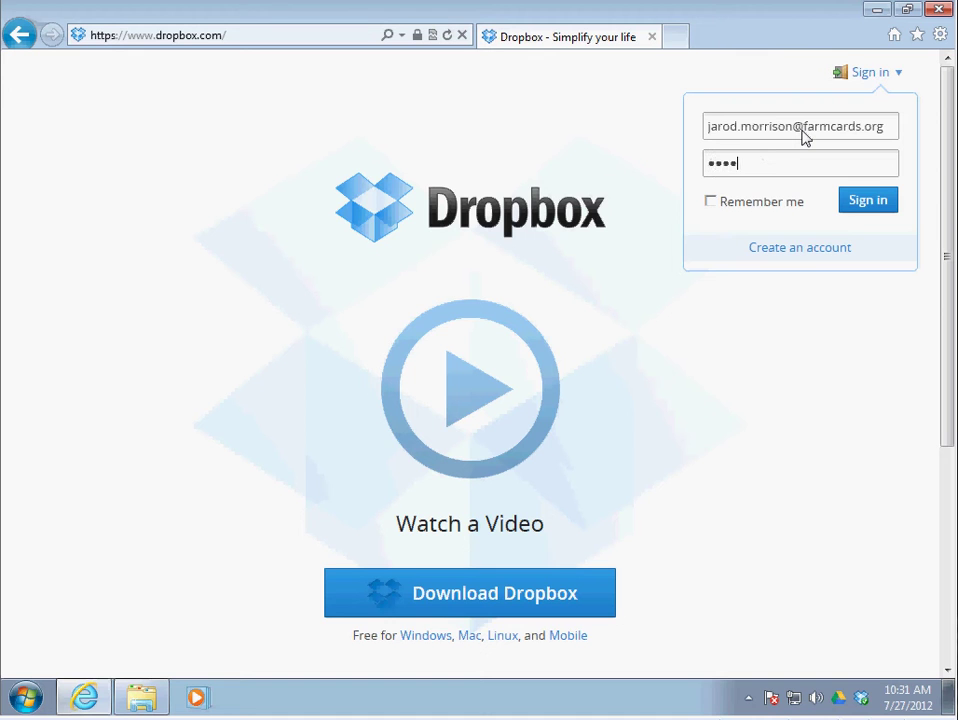
type("•••••")
key("Return")
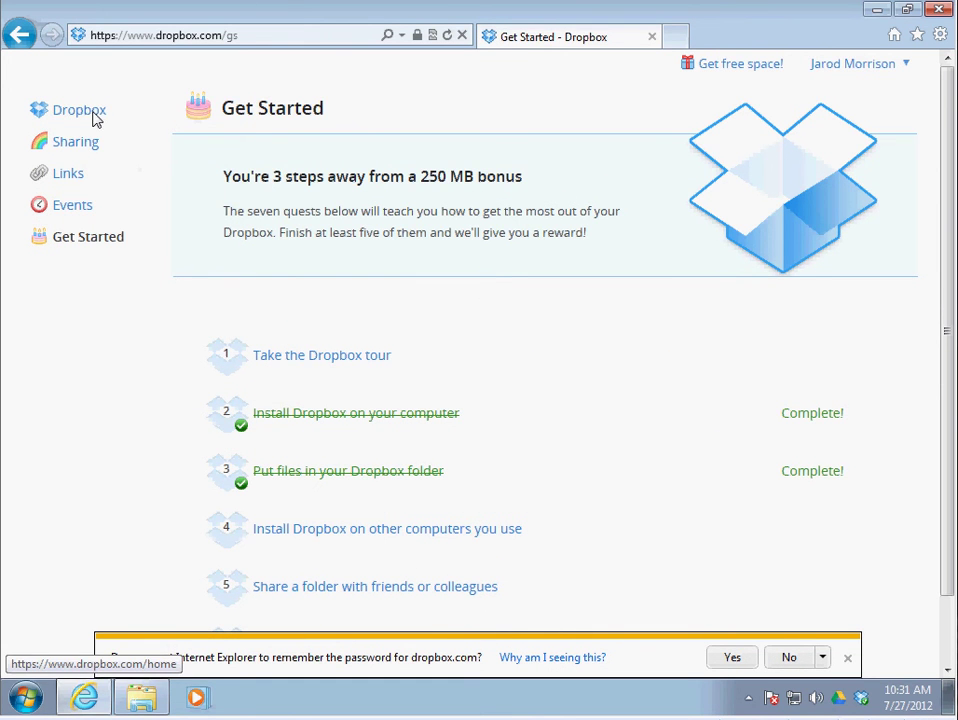
Show the Dropbox file list with the uploaded files and dismiss the remember-password bar
left_click(93, 116)
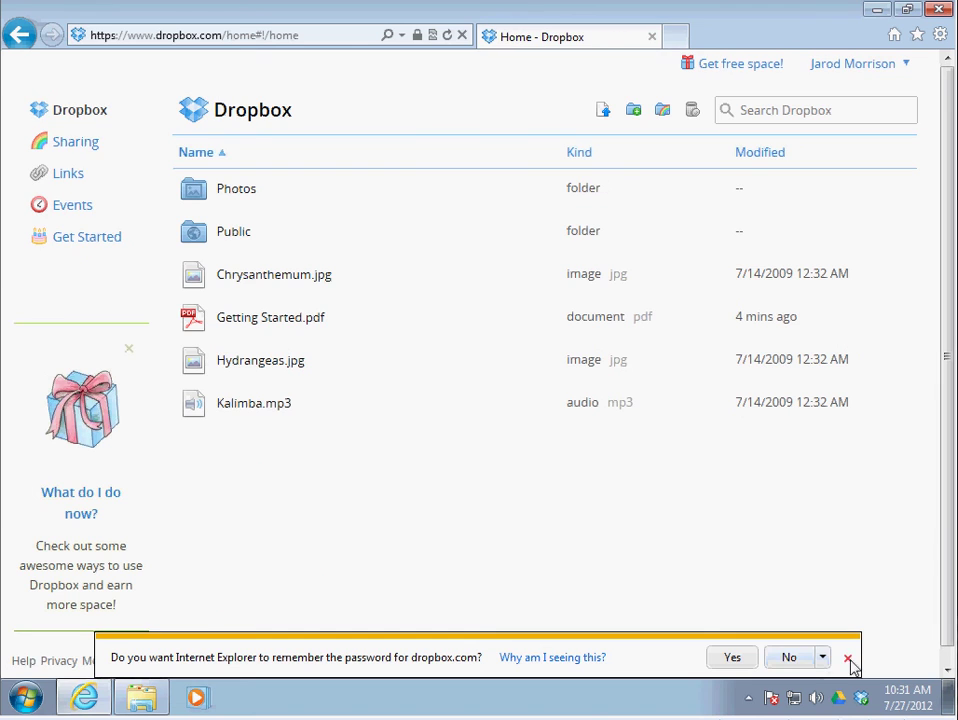
left_click(847, 658)
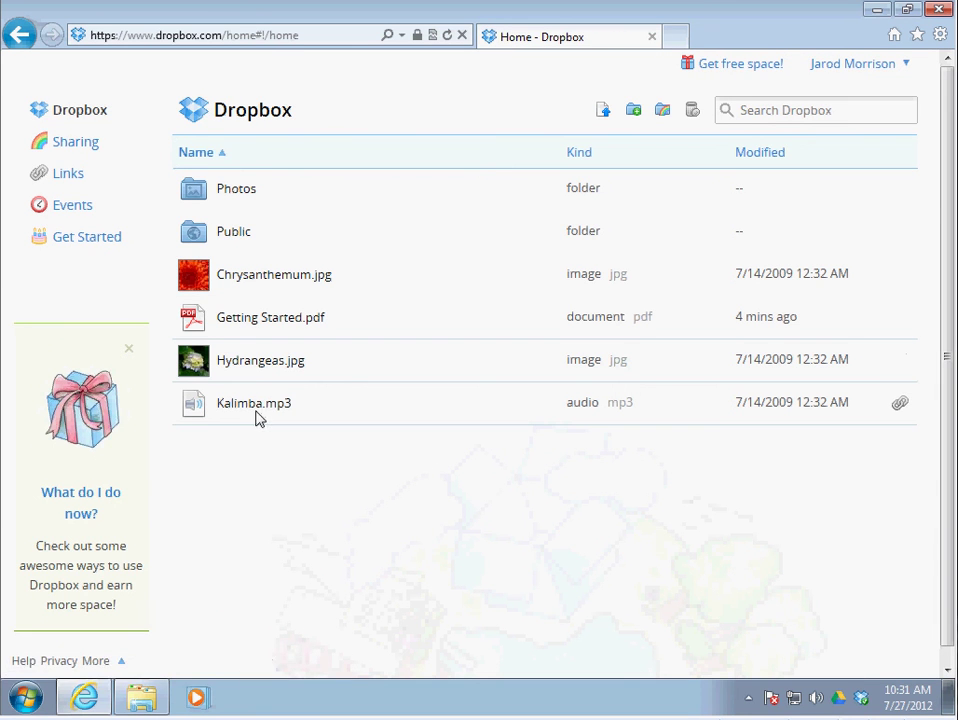